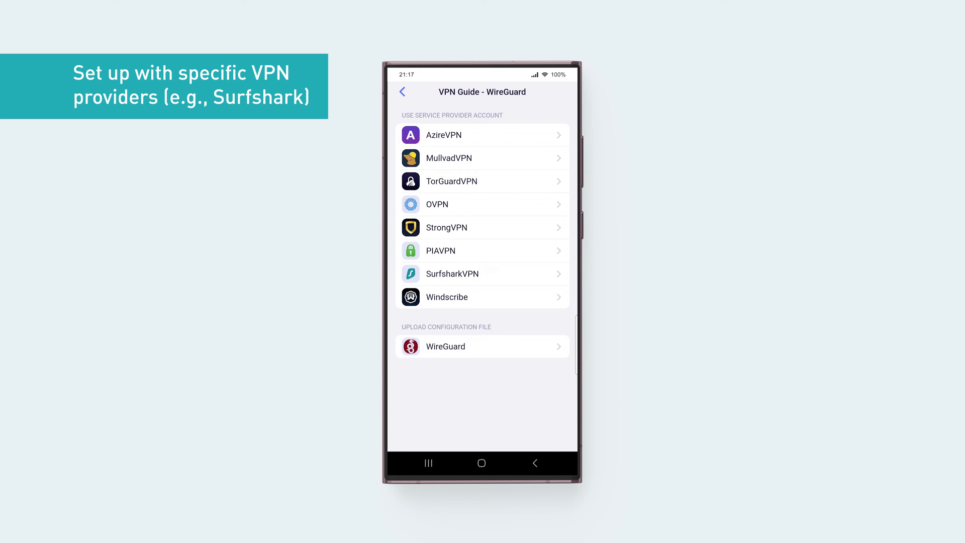
Log in to the SurfsharkVPN provider with the account e-mail and password, and choose a server location from its list.
{"action": "left_click", "coordinate": [482, 274]}
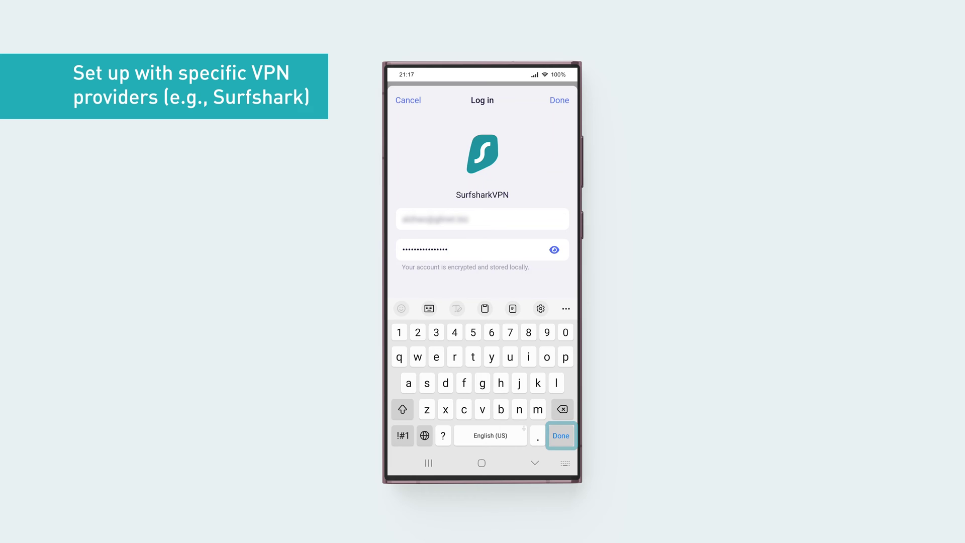
{"action": "key", "text": "Return"}
{"action": "scroll", "coordinate": [483, 287], "scroll_direction": "down", "scroll_amount": 5}
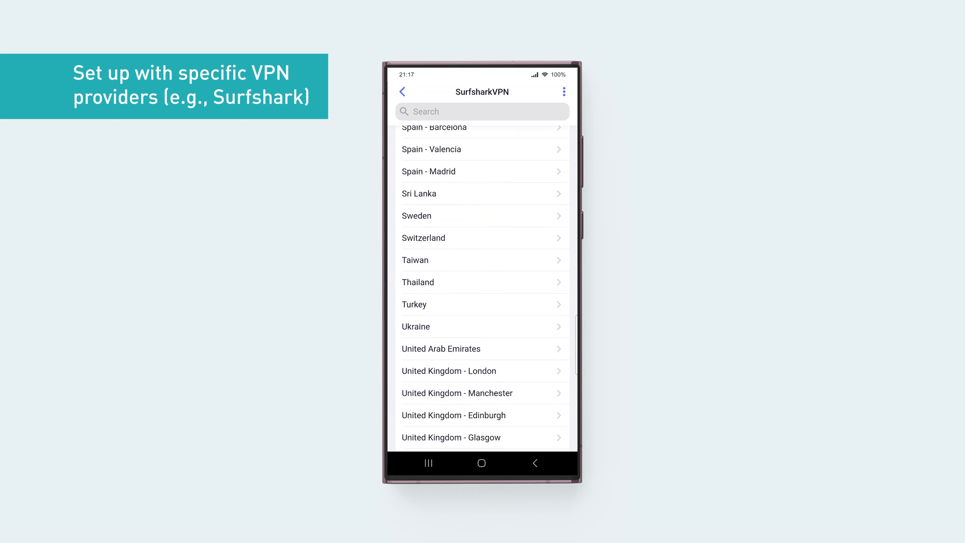
{"action": "left_click", "coordinate": [447, 250]}
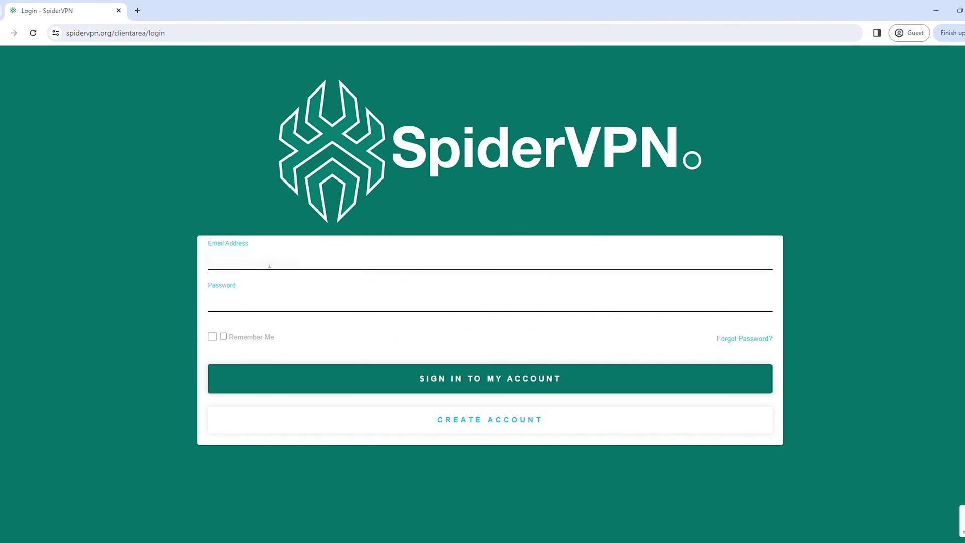
Enter the account password on the SpiderVPN client area login page and sign in.
{"action": "left_click", "coordinate": [388, 303]}
{"action": "key", "text": "ctrl+v"}
{"action": "left_click", "coordinate": [417, 382]}
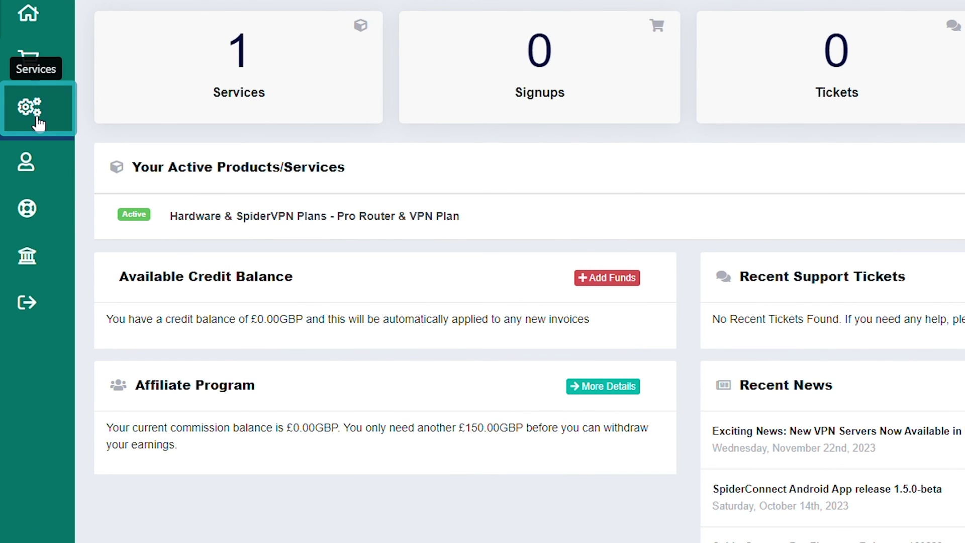
Open the details of the Pro Router & VPN Plan from the list of purchased services.
{"action": "left_click", "coordinate": [38, 123]}
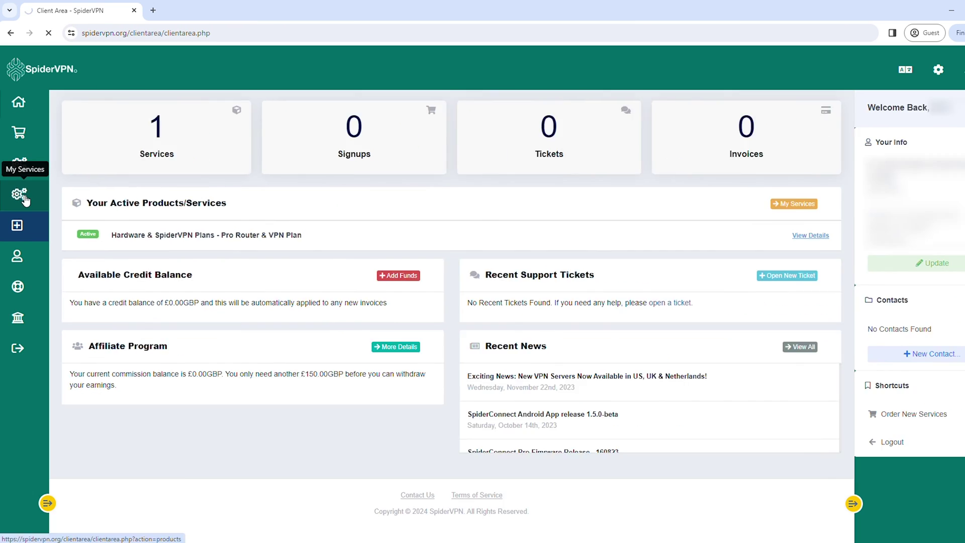
{"action": "left_click", "coordinate": [39, 162]}
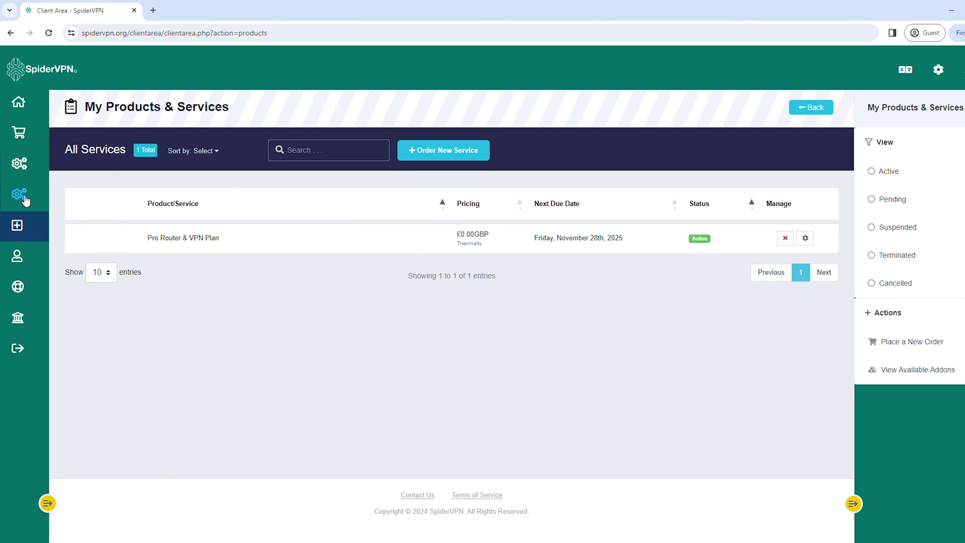
{"action": "left_click", "coordinate": [153, 243]}
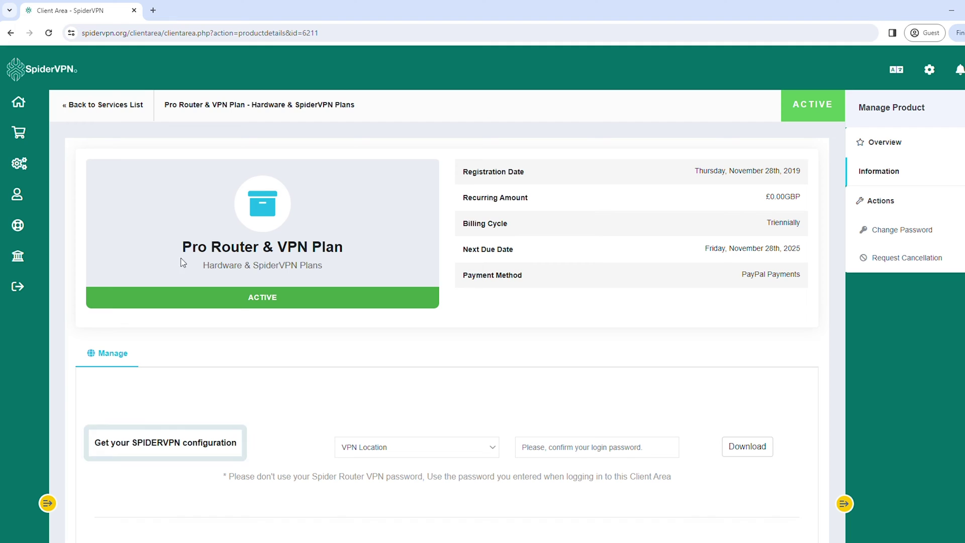
Download the SpiderVPN configuration for the United States 02 location, confirming with the login password.
{"action": "scroll", "coordinate": [347, 382], "scroll_direction": "down", "scroll_amount": 2}
{"action": "left_click", "coordinate": [375, 381]}
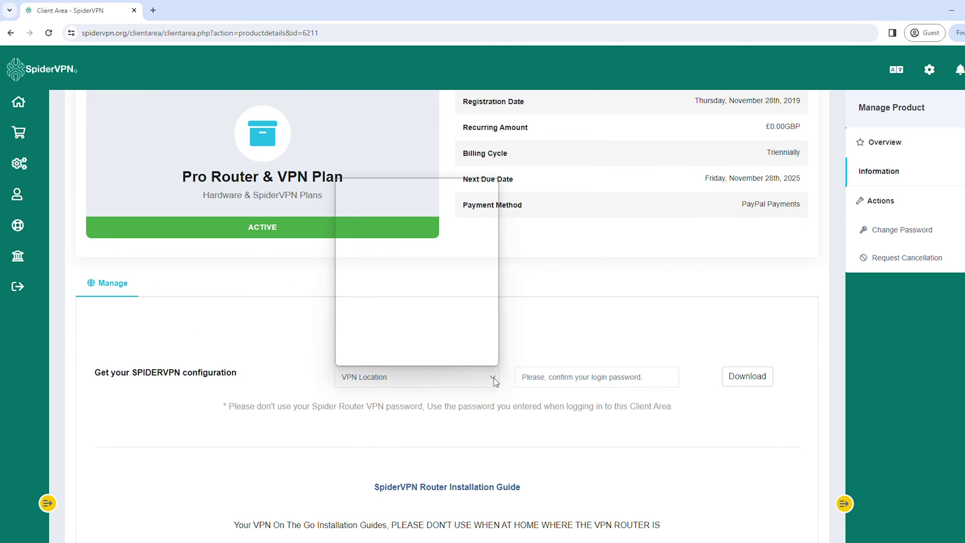
{"action": "left_click_drag", "start_coordinate": [493, 318], "coordinate": [387, 293]}
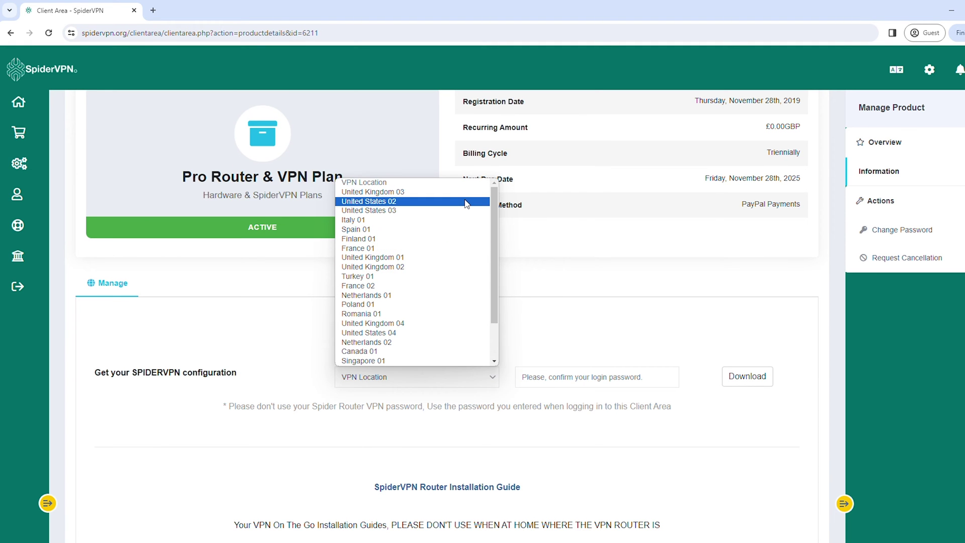
{"action": "left_click", "coordinate": [466, 202]}
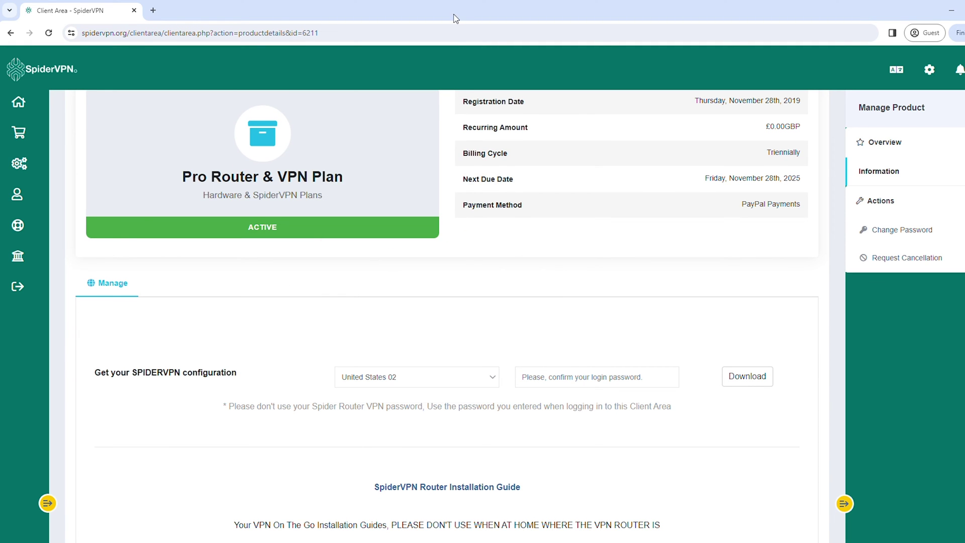
{"action": "left_click", "coordinate": [533, 374]}
{"action": "key", "text": "ctrl+v"}
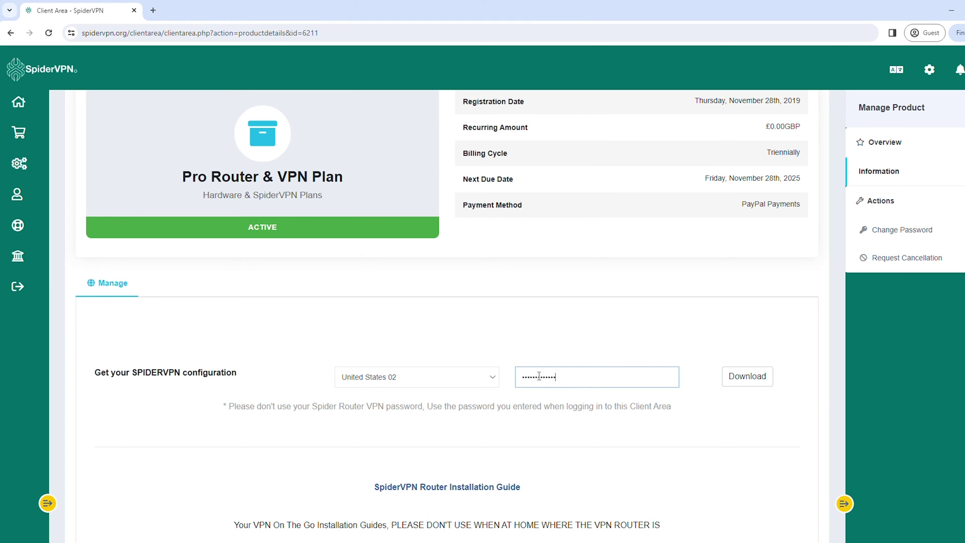
{"action": "left_click", "coordinate": [752, 382]}
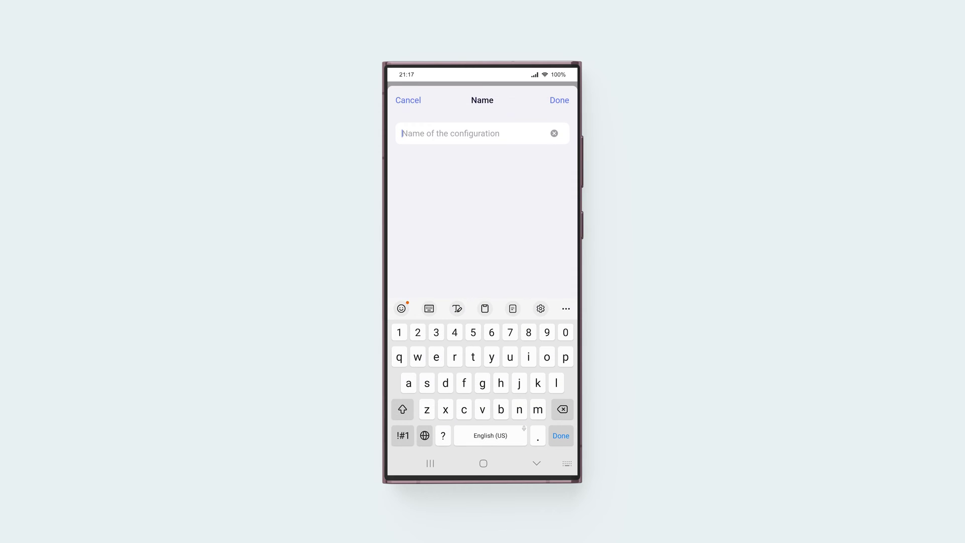
Save the manual VPN configuration under the name US and choose an action from its options.
{"action": "type", "text": "US"}
{"action": "key", "text": "Return"}
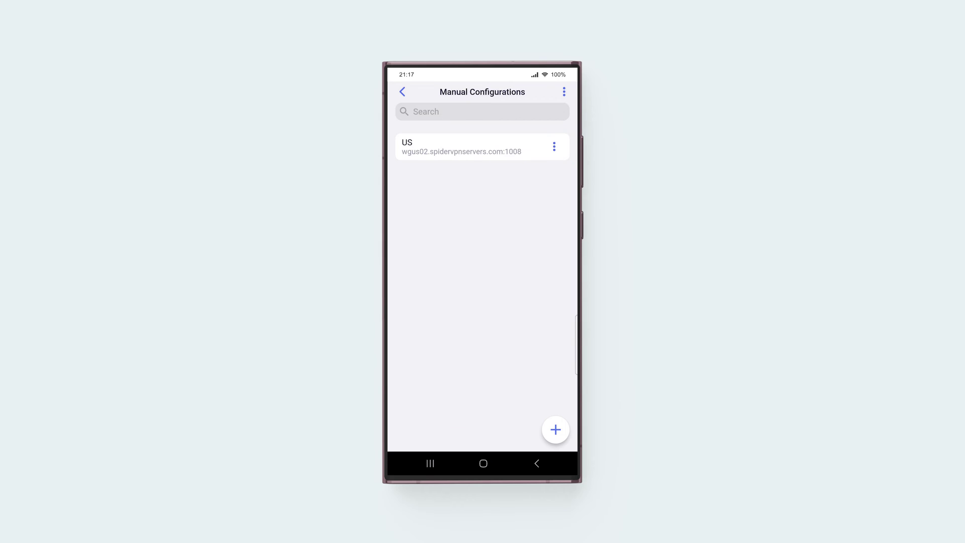
{"action": "left_click", "coordinate": [554, 146]}
{"action": "left_click", "coordinate": [482, 380]}
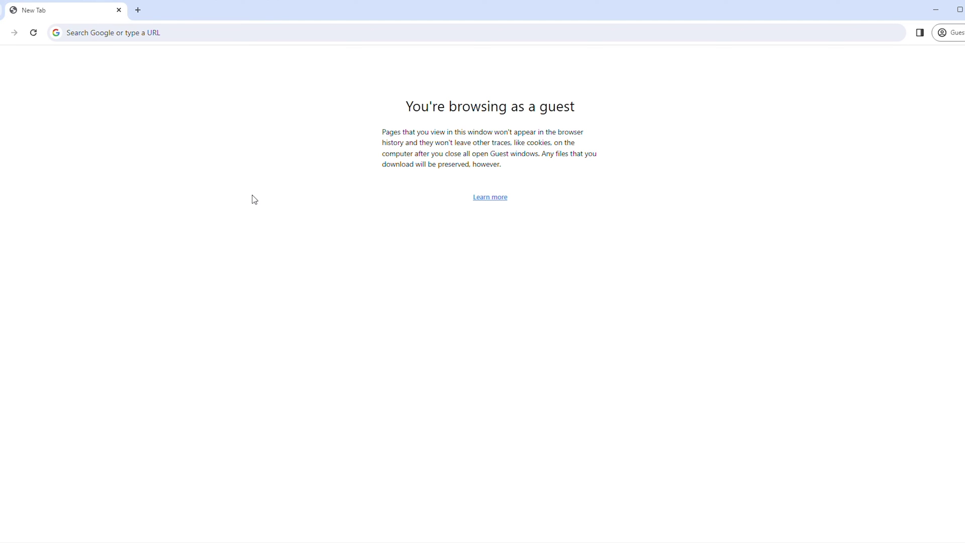
Open the router admin panel at 192.168.8.1 in the browser and log in with the admin password.
{"action": "left_click", "coordinate": [275, 33]}
{"action": "type", "text": "192.168.8.1"}
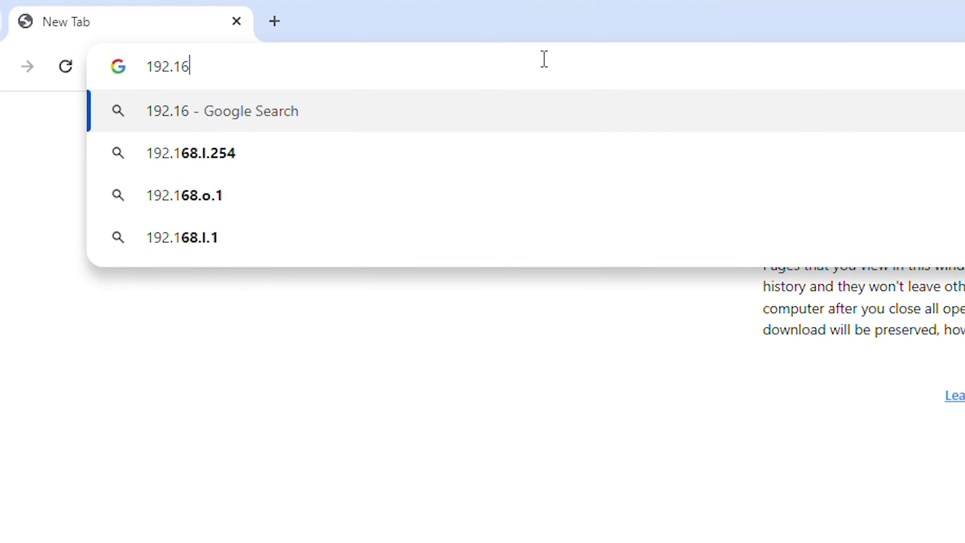
{"action": "key", "text": "Return"}
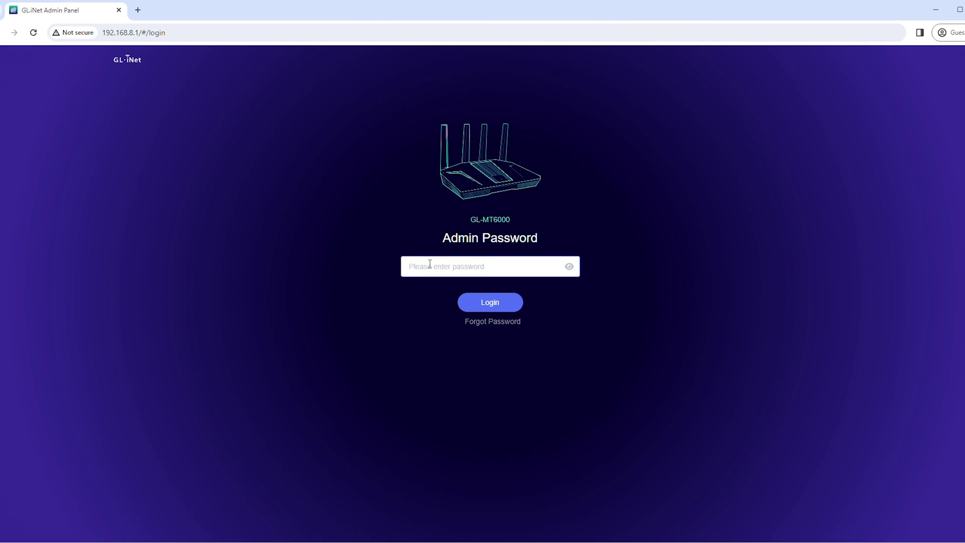
{"action": "left_click", "coordinate": [430, 263]}
{"action": "key", "text": "ctrl+v"}
{"action": "left_click", "coordinate": [478, 305]}
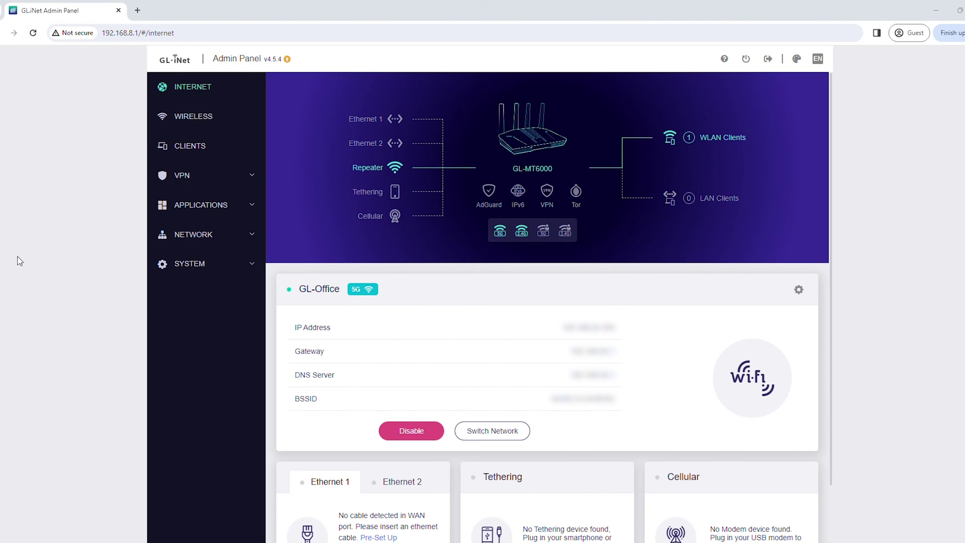
Open the WireGuard Client settings, select Mullvad as provider, and enter and save the Mullvad account number.
{"action": "left_click", "coordinate": [199, 178]}
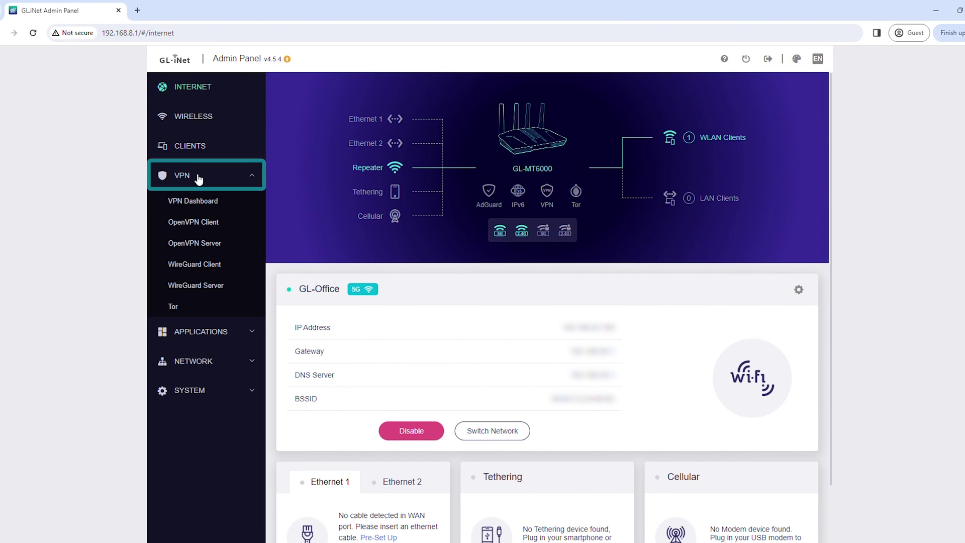
{"action": "left_click", "coordinate": [211, 271]}
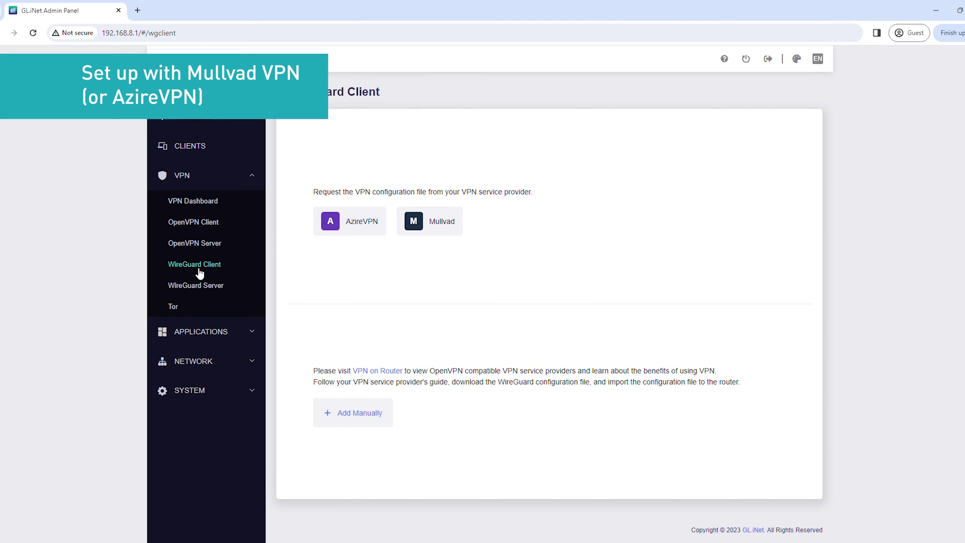
{"action": "left_click", "coordinate": [429, 236]}
{"action": "left_click", "coordinate": [662, 225]}
{"action": "key", "text": "ctrl+v"}
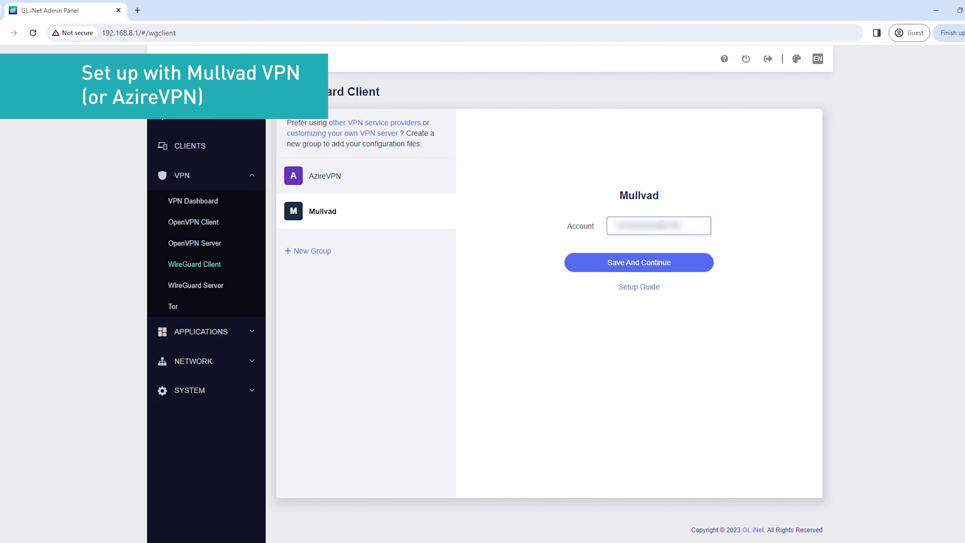
{"action": "left_click", "coordinate": [655, 267]}
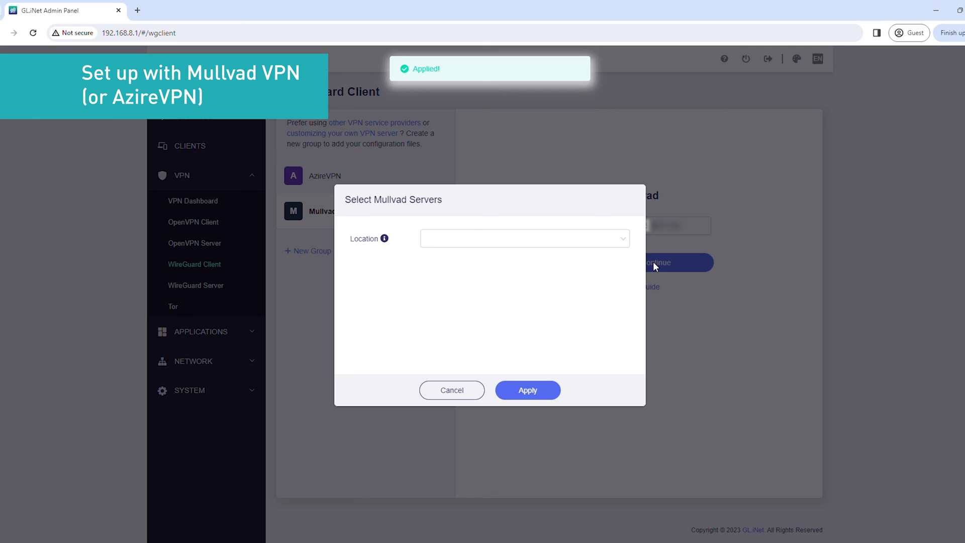
Apply USA as the Mullvad server location and start the USA_us-atl-wg-001 connection.
{"action": "left_click", "coordinate": [556, 238]}
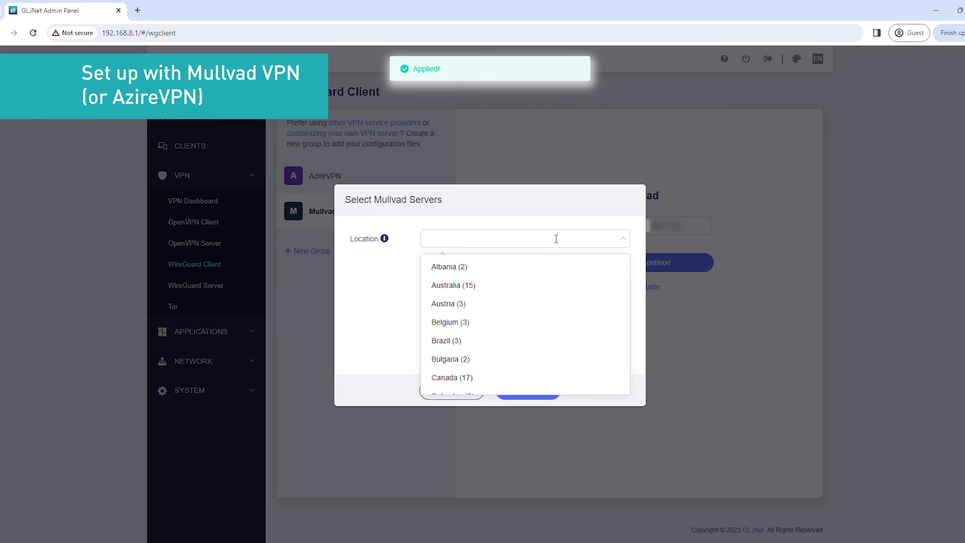
{"action": "scroll", "coordinate": [623, 307], "scroll_direction": "down", "scroll_amount": 10}
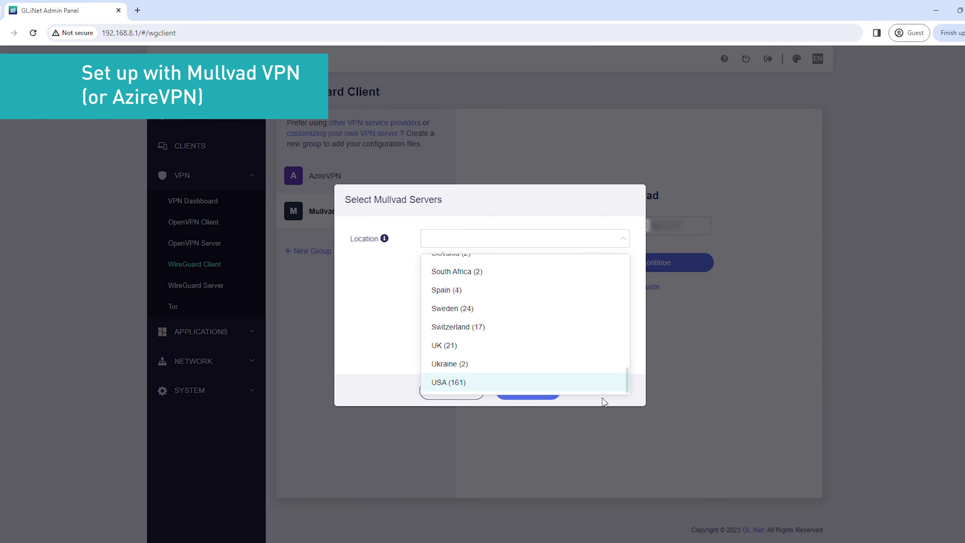
{"action": "left_click", "coordinate": [459, 383]}
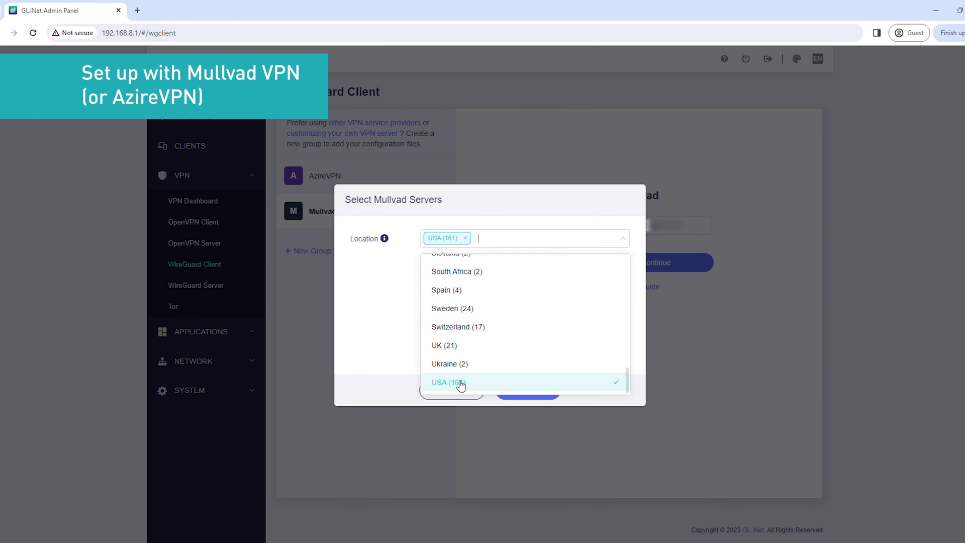
{"action": "left_click", "coordinate": [403, 382]}
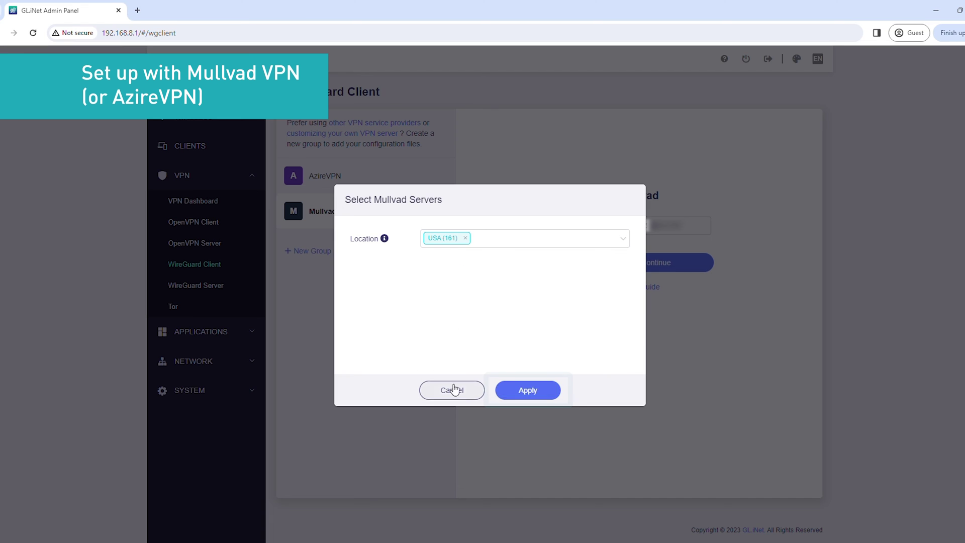
{"action": "left_click", "coordinate": [528, 391]}
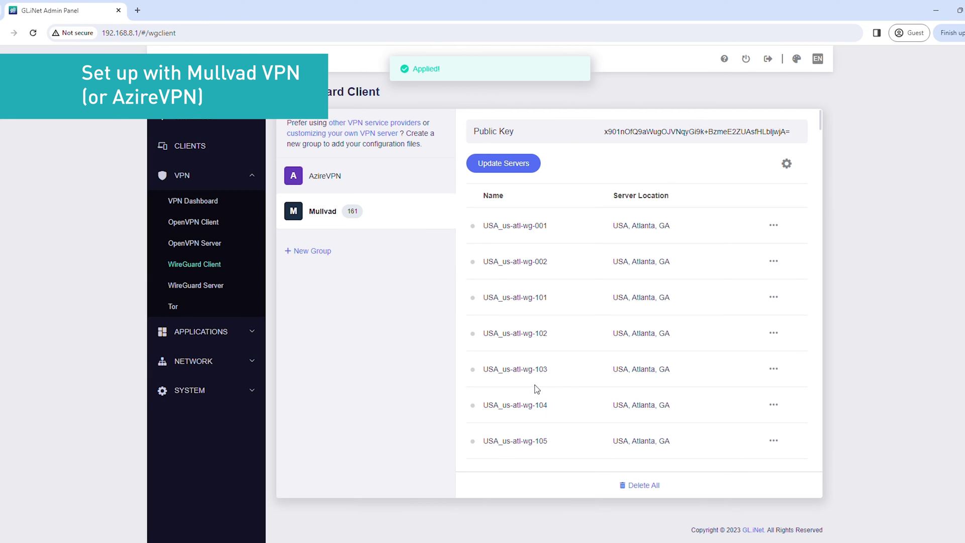
{"action": "left_click", "coordinate": [782, 229]}
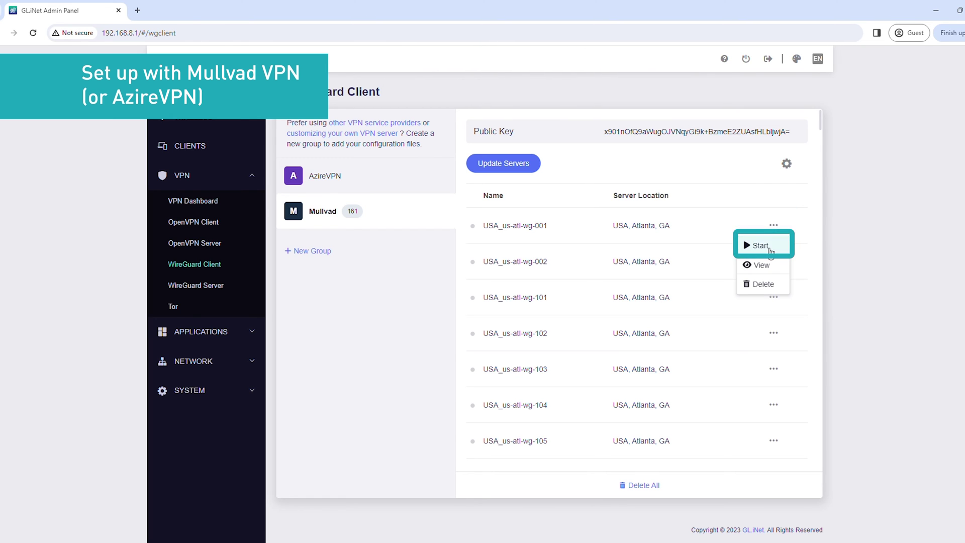
{"action": "left_click", "coordinate": [767, 246]}
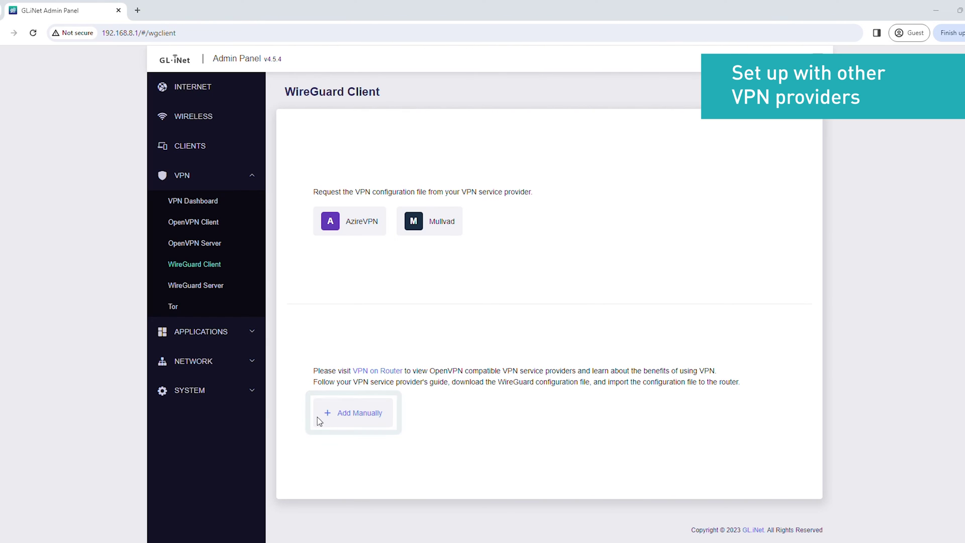
Add a manual WireGuard provider group named "Surfshark VPN".
{"action": "left_click", "coordinate": [351, 422]}
{"action": "triple_click", "coordinate": [373, 247]}
{"action": "type", "text": "Surfshark VPN"}
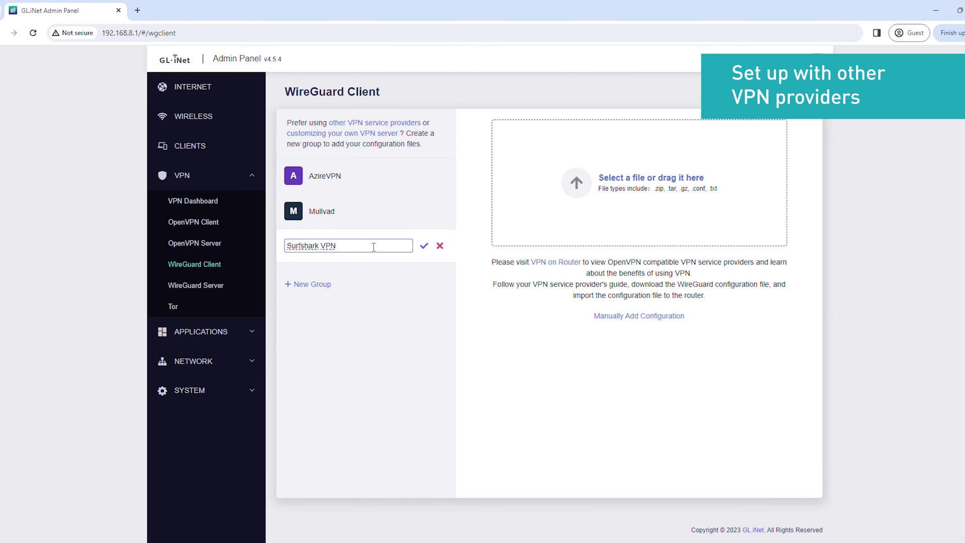
{"action": "left_click", "coordinate": [424, 246]}
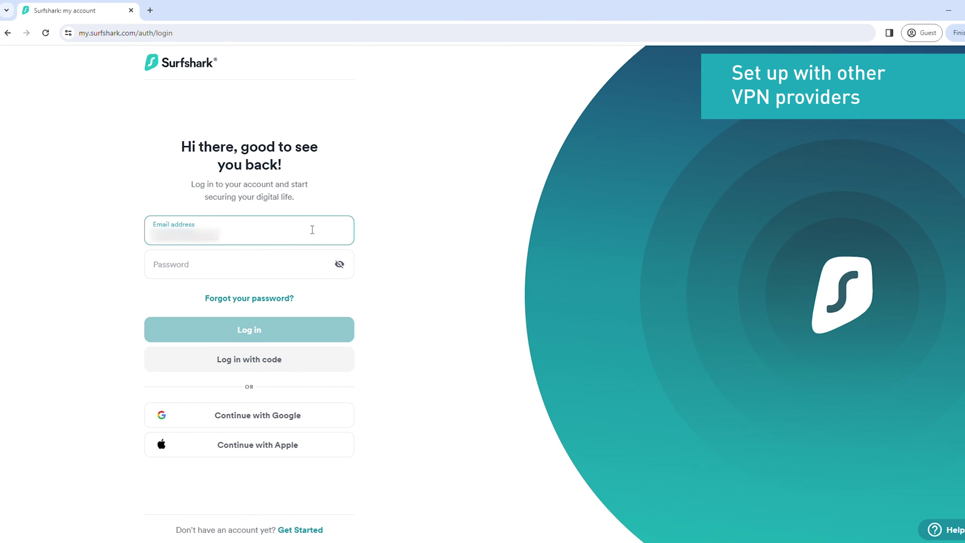
Enter the account password on the Surfshark login page and log in.
{"action": "left_click", "coordinate": [319, 262]}
{"action": "key", "text": "ctrl+v"}
{"action": "left_click", "coordinate": [317, 329]}
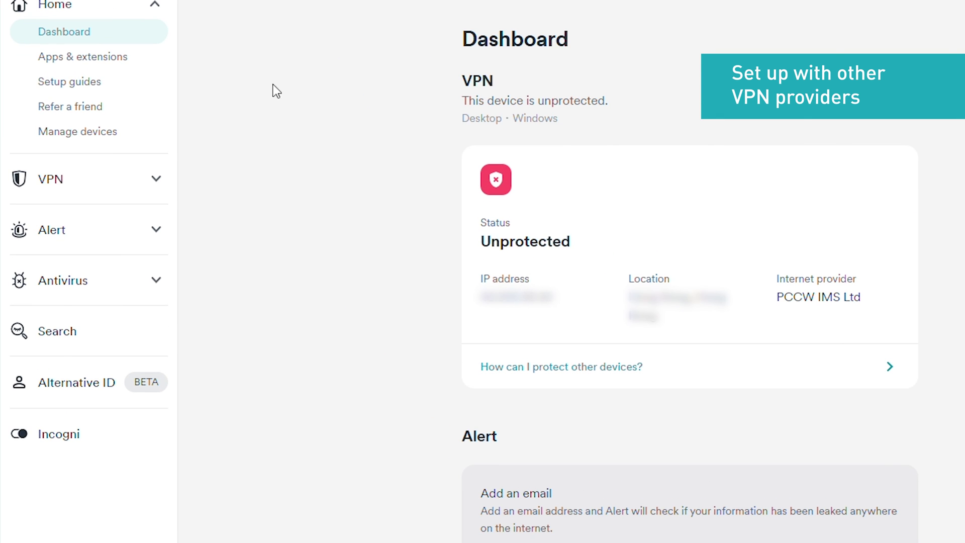
Open Surfshark's manual VPN setup for a router, choose the WireGuard protocol, and proceed to generating a new key pair.
{"action": "left_click", "coordinate": [133, 178]}
{"action": "left_click", "coordinate": [104, 209]}
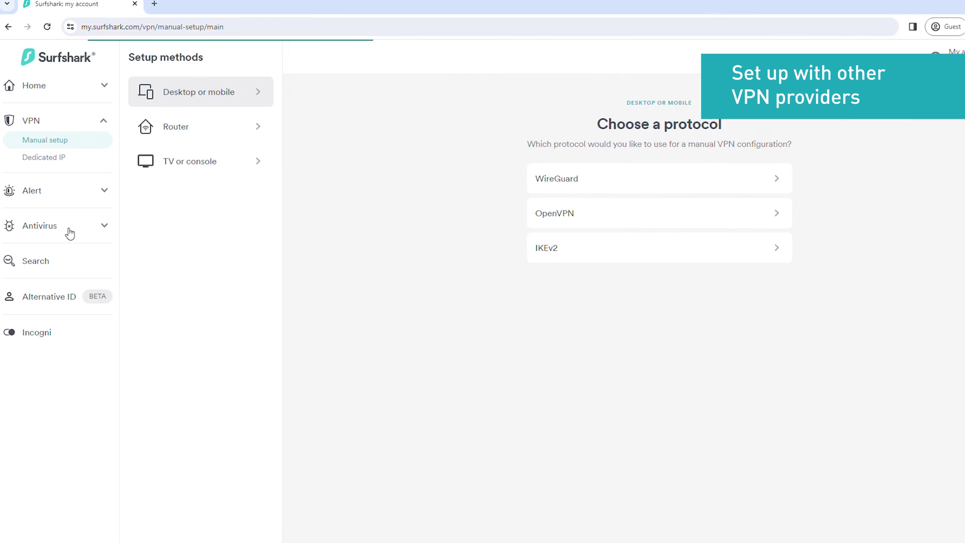
{"action": "left_click", "coordinate": [192, 134]}
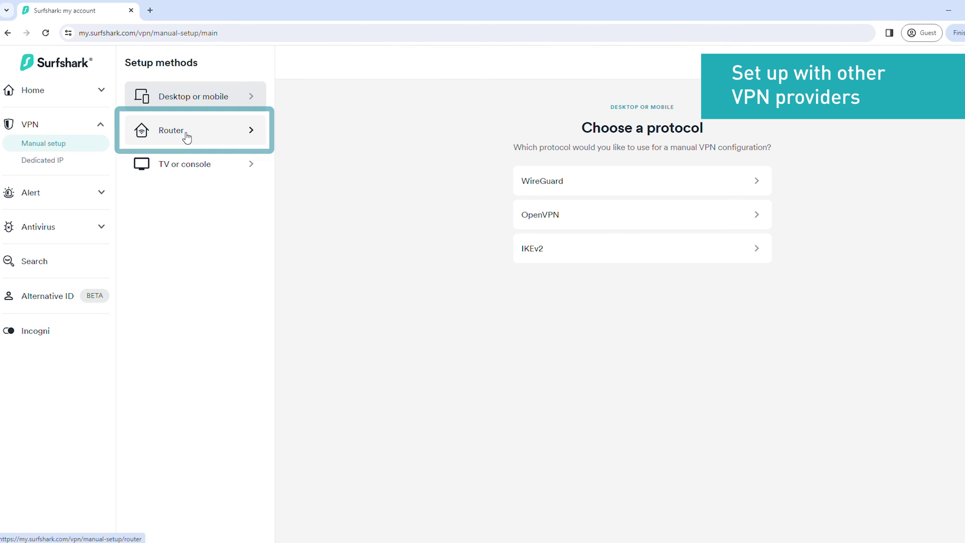
{"action": "left_click", "coordinate": [553, 182]}
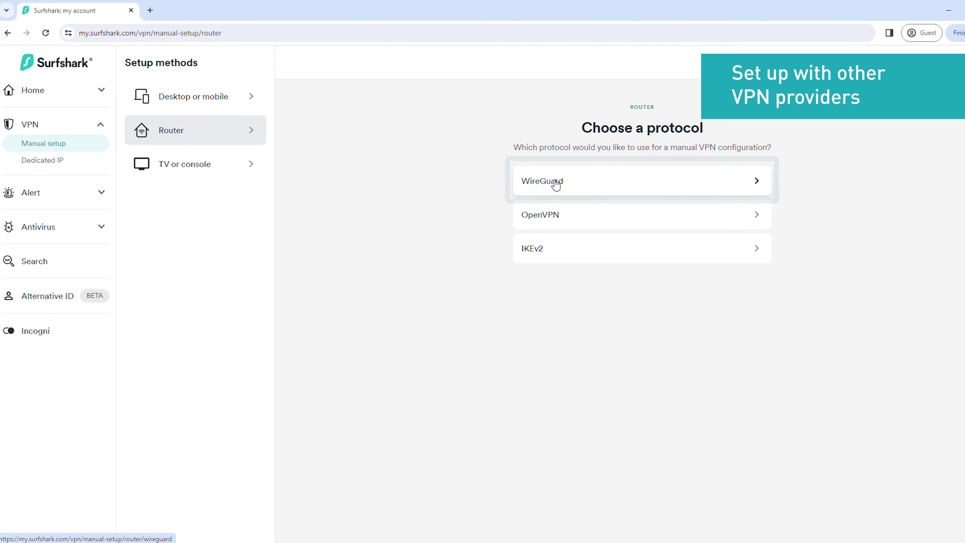
{"action": "left_click", "coordinate": [535, 271]}
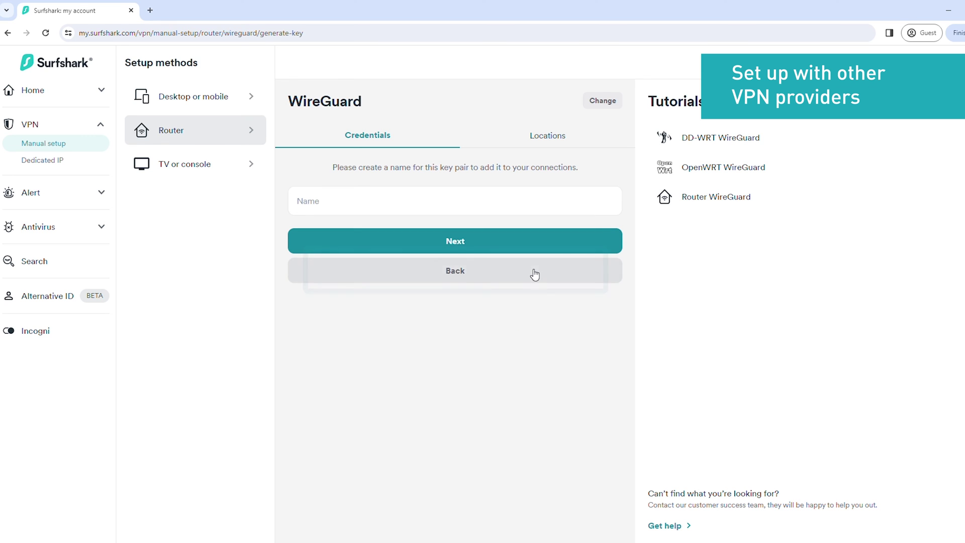
Name the WireGuard key pair "USA" and generate a new key pair.
{"action": "left_click", "coordinate": [330, 201]}
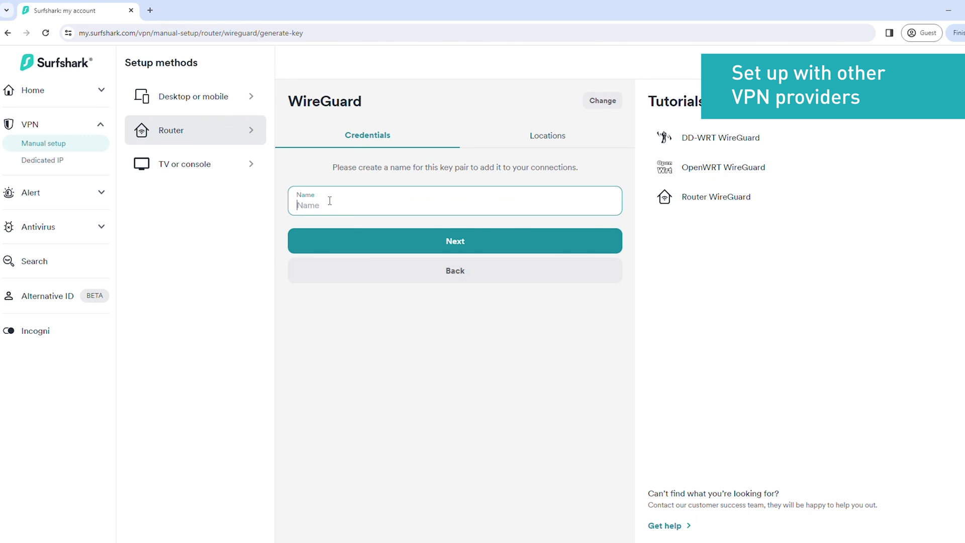
{"action": "type", "text": "USA"}
{"action": "key", "text": "Tab"}
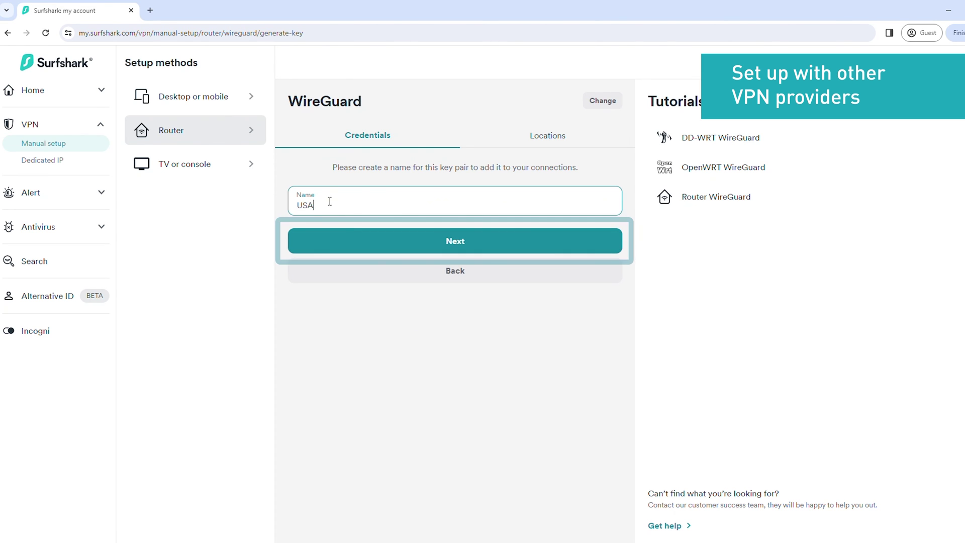
{"action": "left_click", "coordinate": [345, 243]}
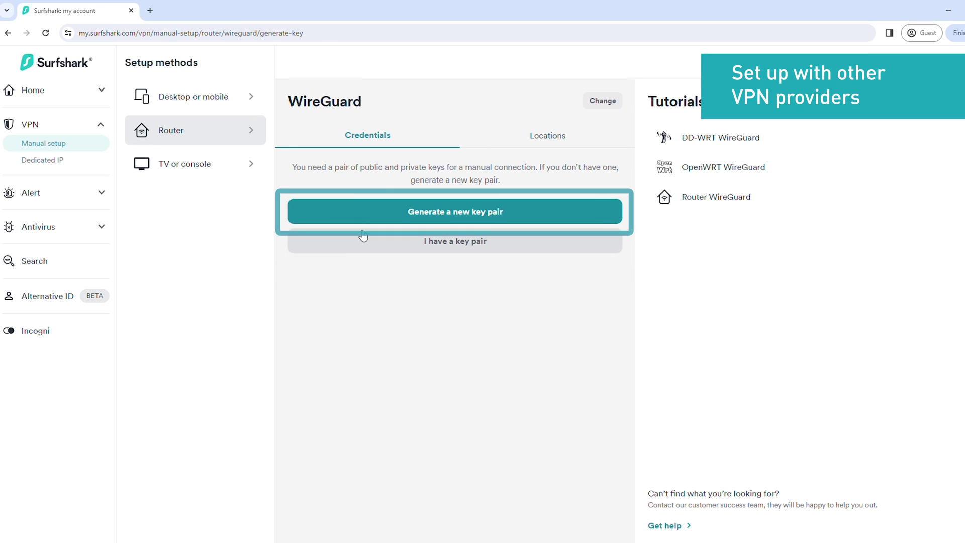
{"action": "left_click", "coordinate": [413, 216]}
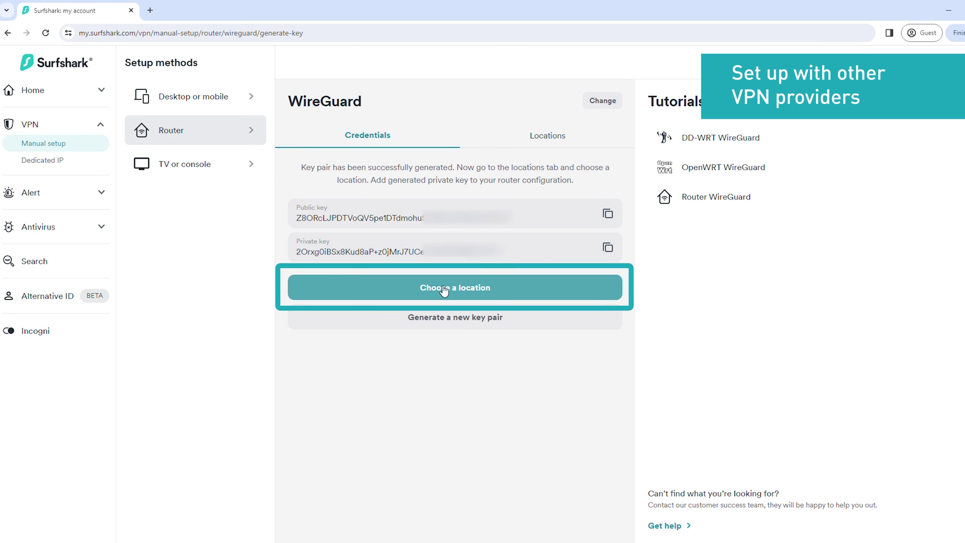
Choose the United States Seattle location and download its WireGuard configuration file to the Downloads folder.
{"action": "left_click", "coordinate": [444, 291]}
{"action": "scroll", "coordinate": [445, 294], "scroll_direction": "down", "scroll_amount": 20}
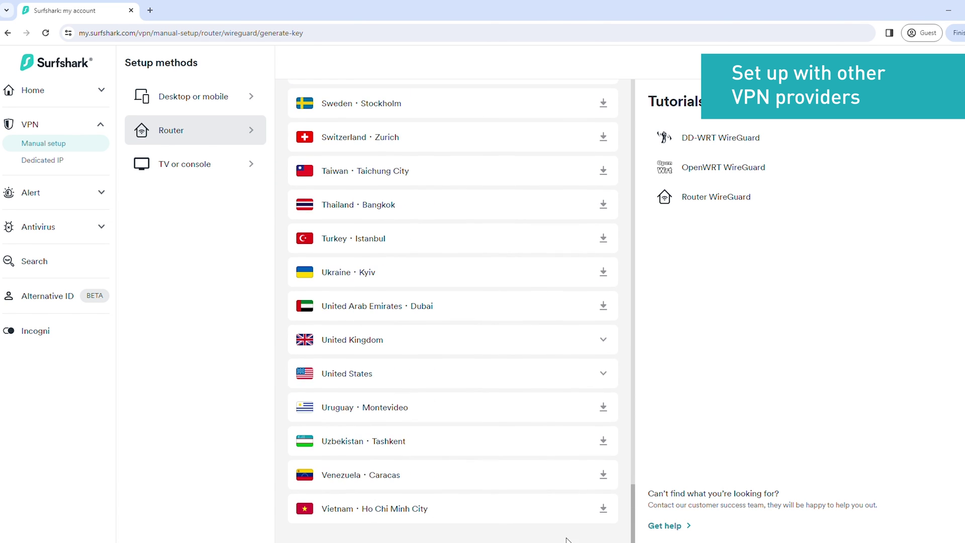
{"action": "left_click", "coordinate": [604, 370]}
{"action": "left_click", "coordinate": [604, 400]}
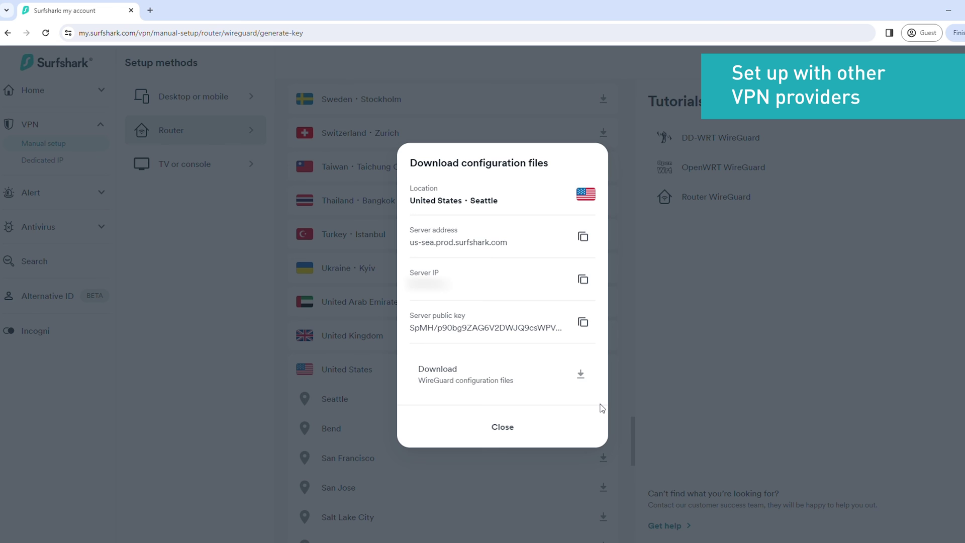
{"action": "left_click", "coordinate": [500, 385]}
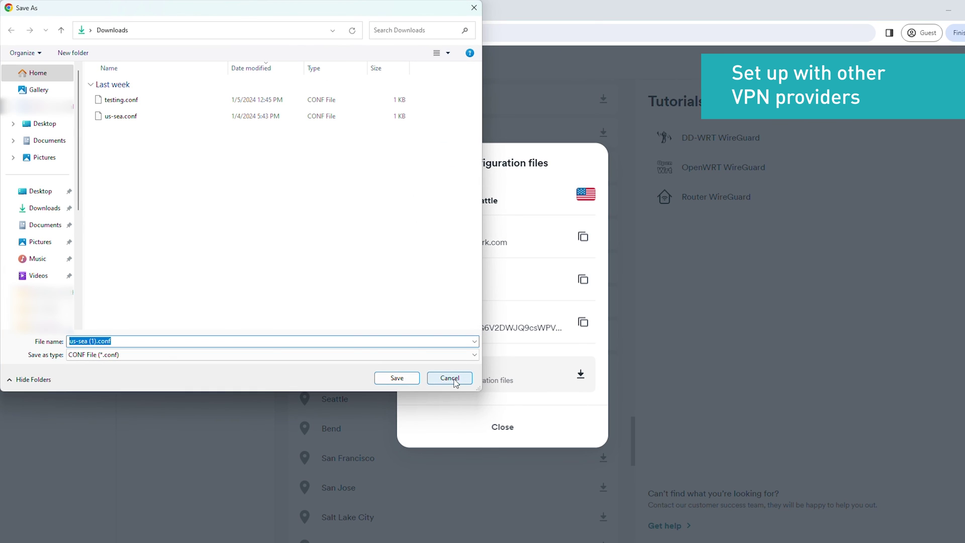
{"action": "left_click", "coordinate": [398, 378]}
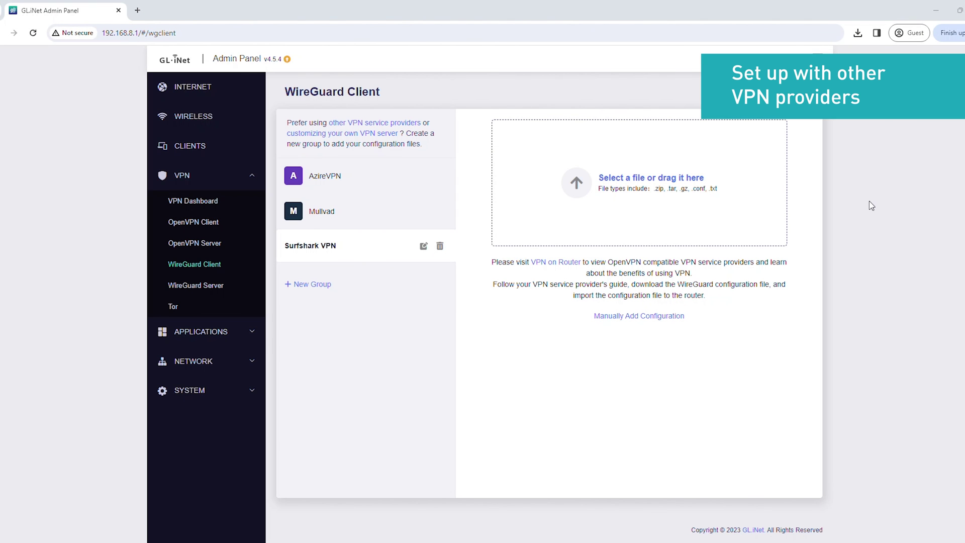
Upload us-seattle.conf to the router's Surfshark VPN group and start the us-seattle connection.
{"action": "left_click", "coordinate": [622, 179]}
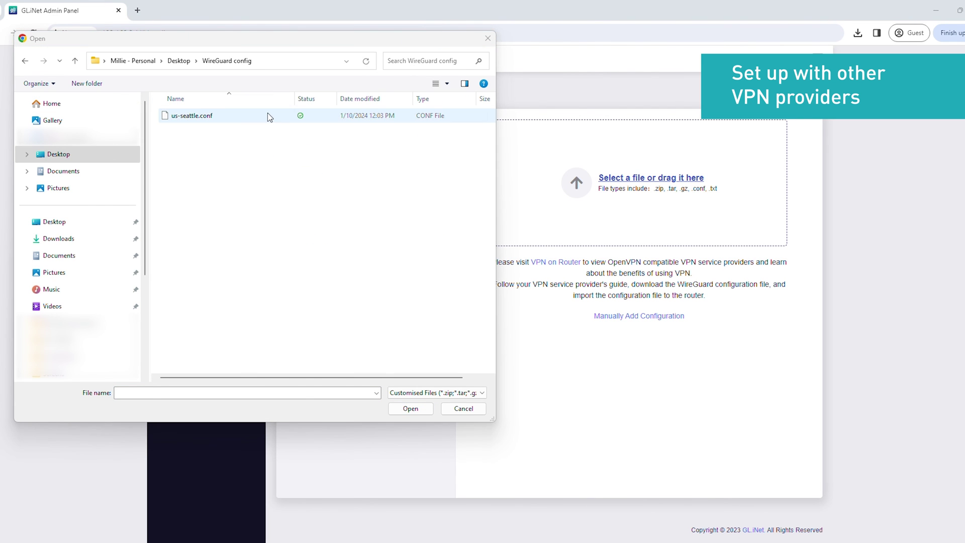
{"action": "left_click", "coordinate": [267, 115]}
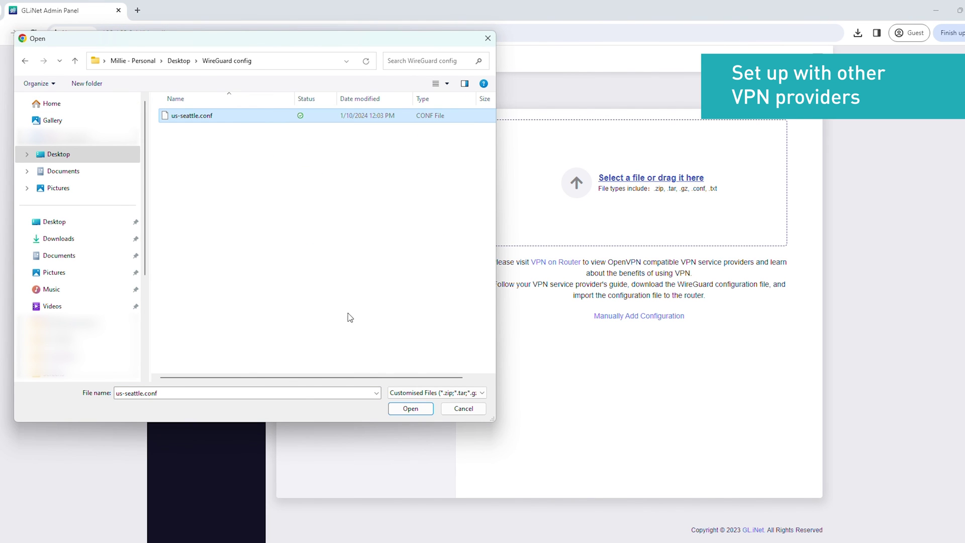
{"action": "left_click", "coordinate": [394, 408]}
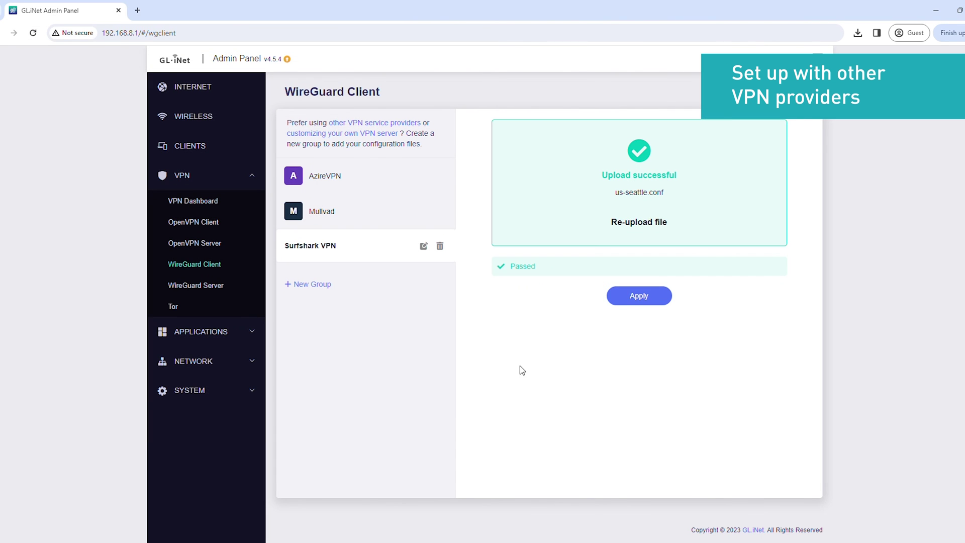
{"action": "left_click", "coordinate": [664, 301]}
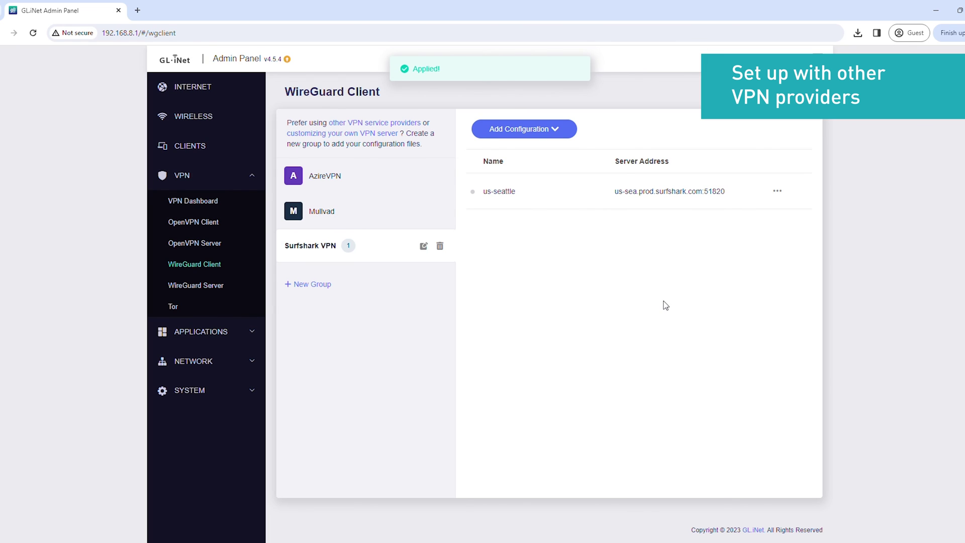
{"action": "left_click", "coordinate": [777, 194]}
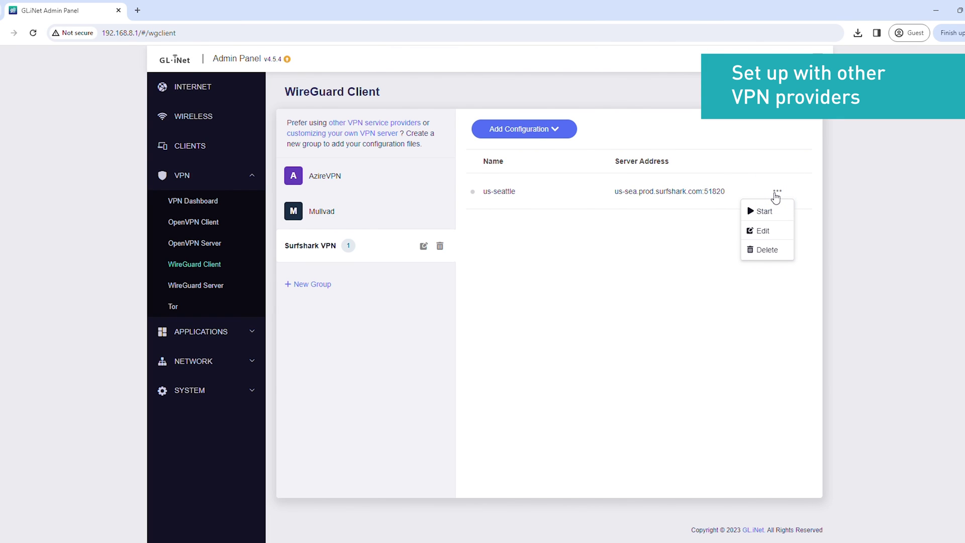
{"action": "left_click", "coordinate": [775, 211]}
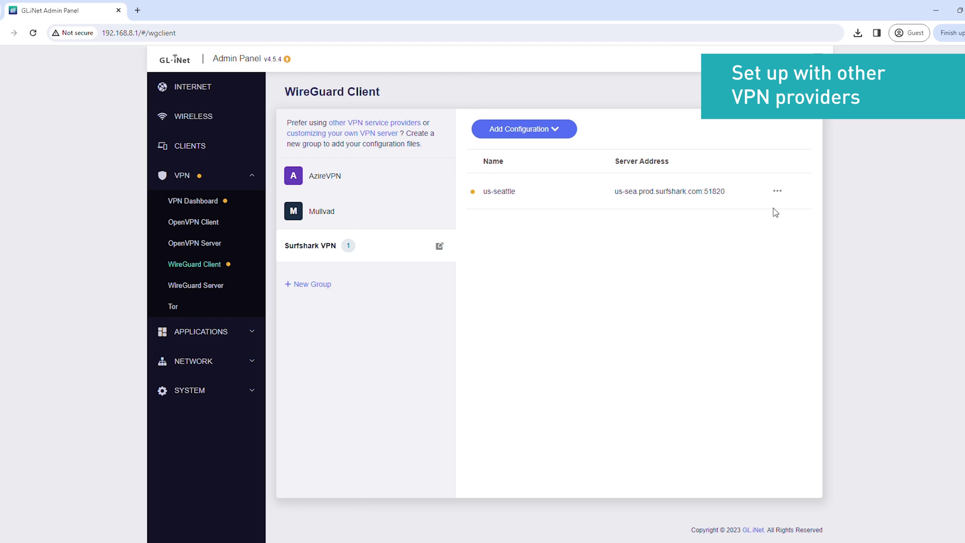